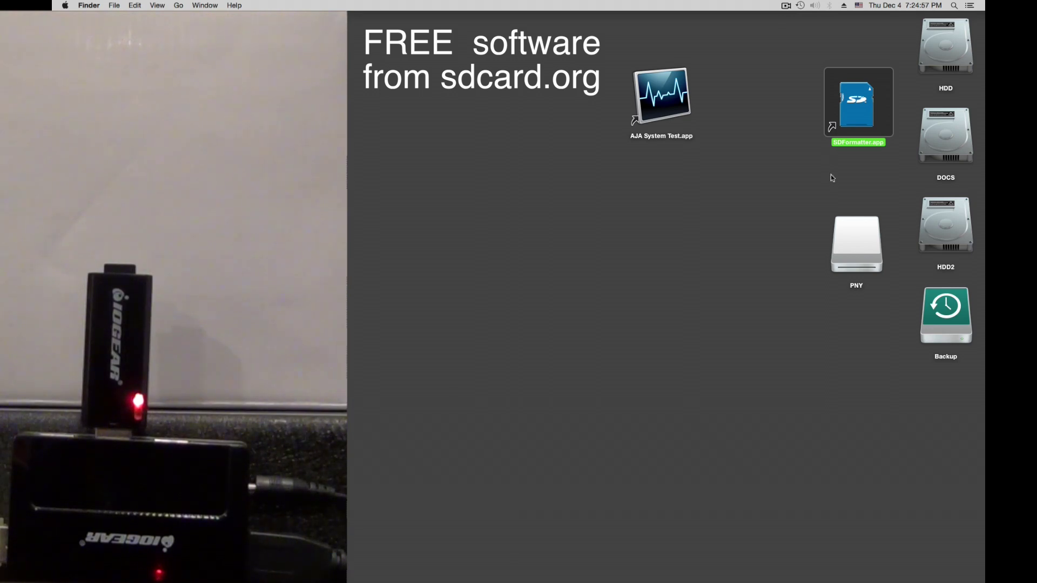
# - Quick-format the 15.7 GB card as PNY in SDFormatter, minimize it, and launch AJA System Test
pyautogui.doubleClick(854, 112)
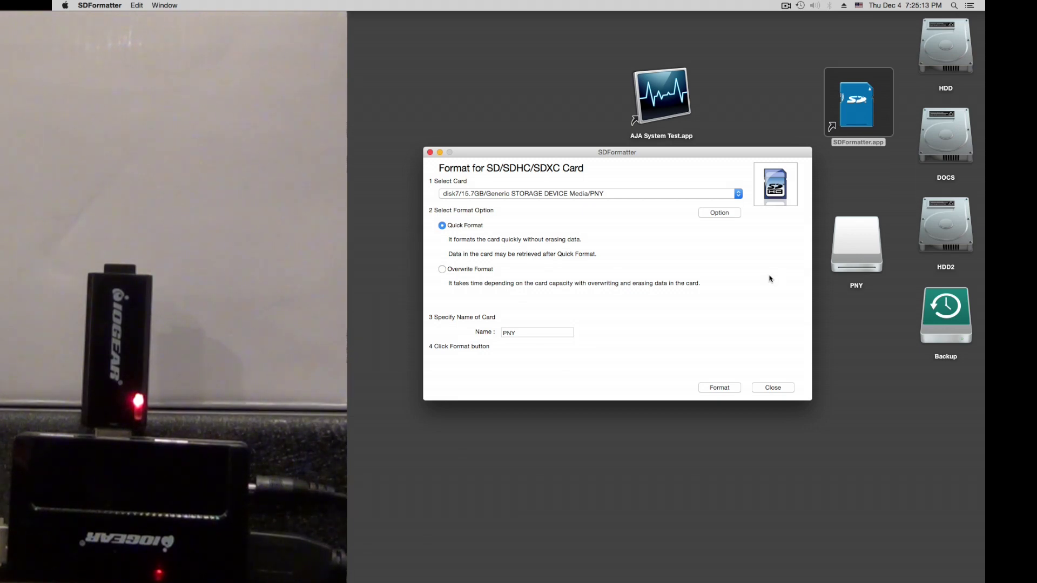
pyautogui.click(717, 388)
pyautogui.click(440, 153)
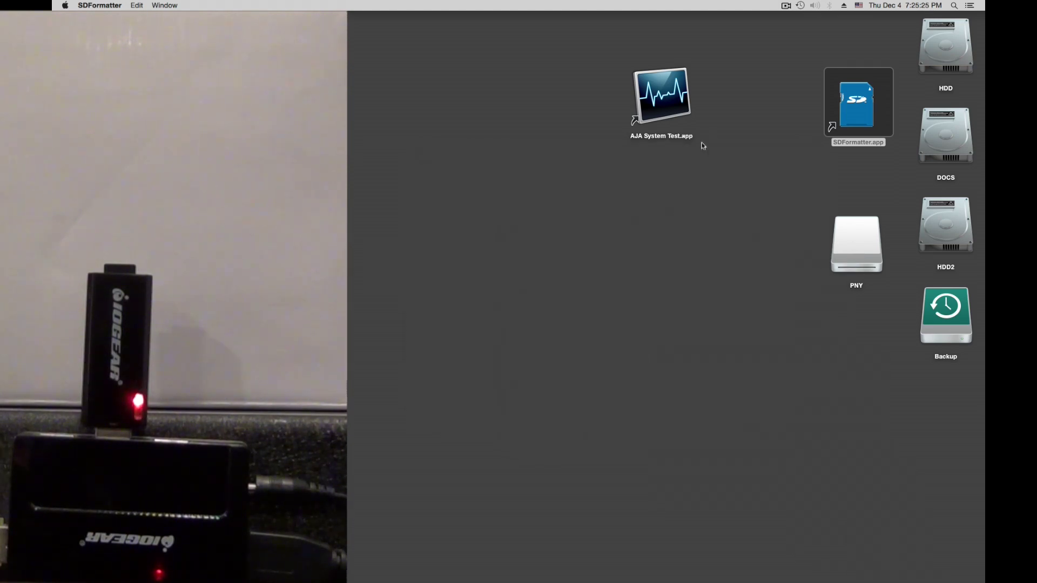
pyautogui.doubleClick(660, 100)
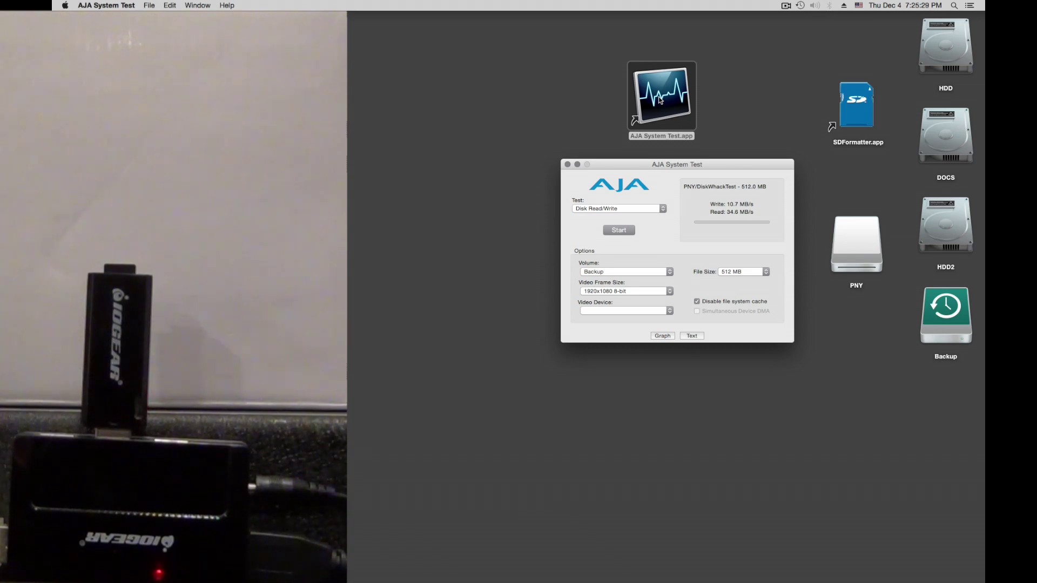
# - Target the PNY volume with a 128 MB test file, keeping the 1920x1080 8-bit frame size
pyautogui.click(634, 273)
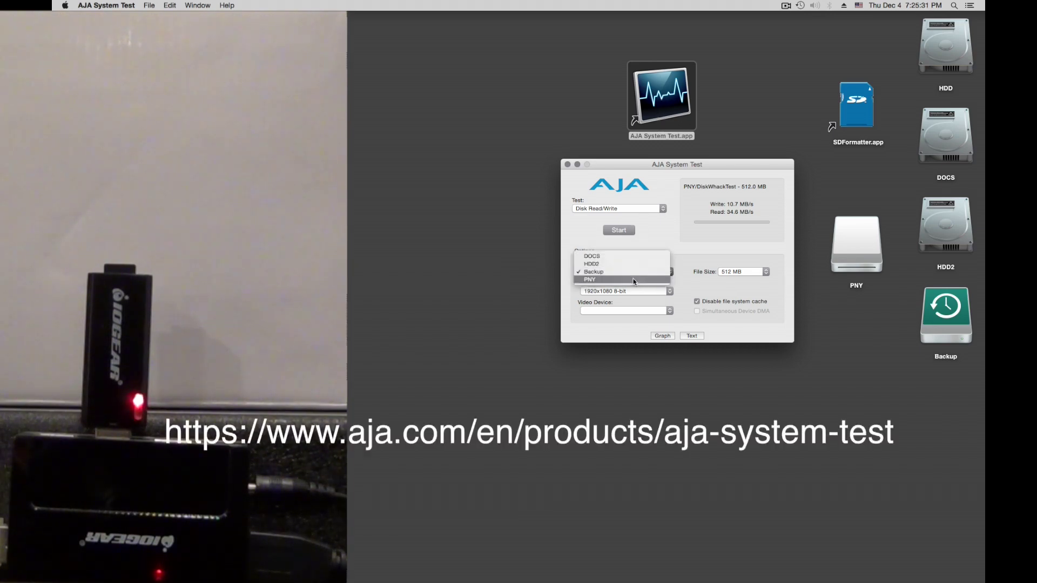
pyautogui.click(635, 280)
pyautogui.click(740, 274)
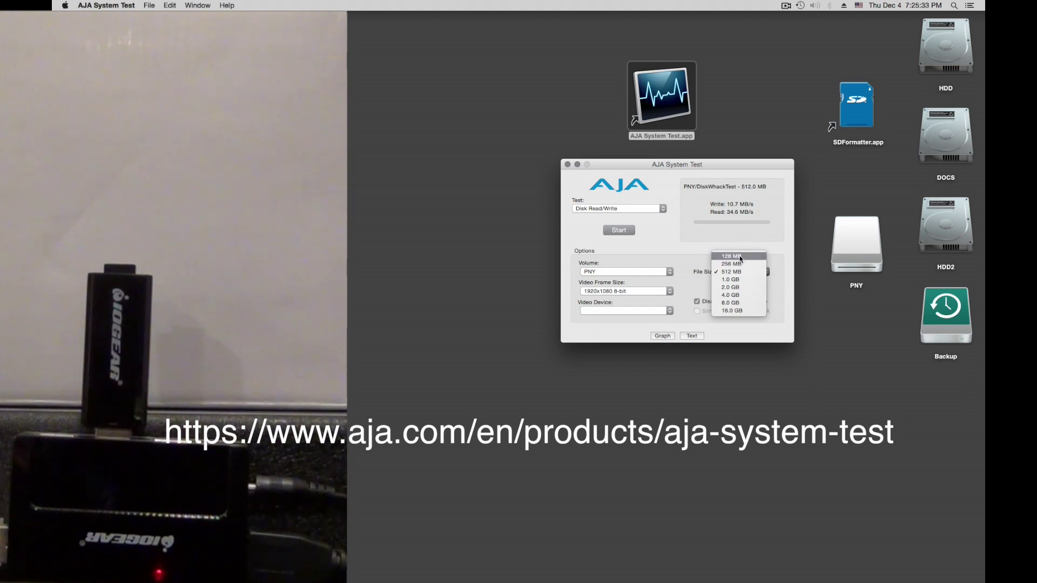
pyautogui.click(740, 258)
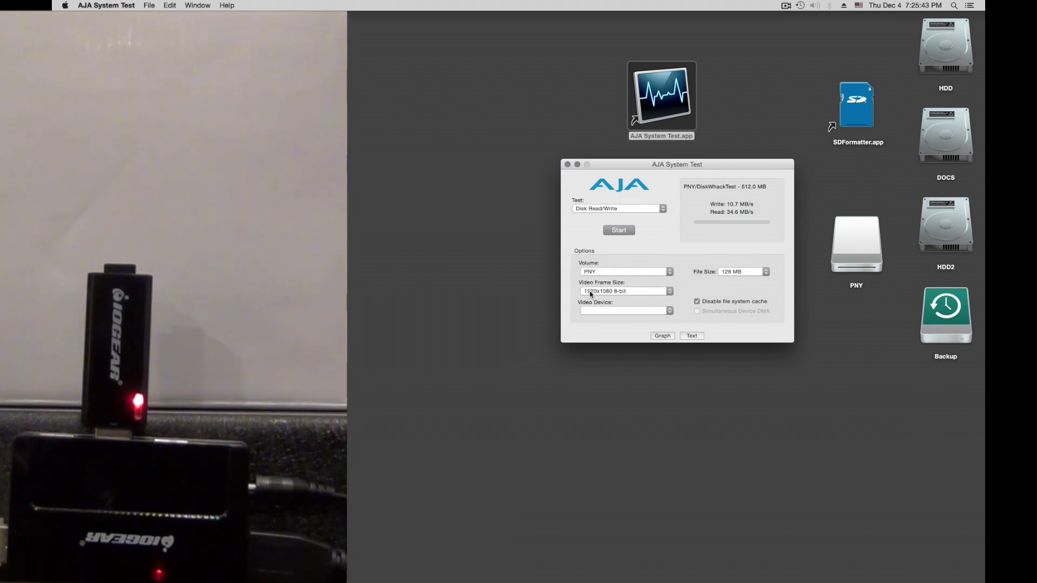
pyautogui.click(612, 292)
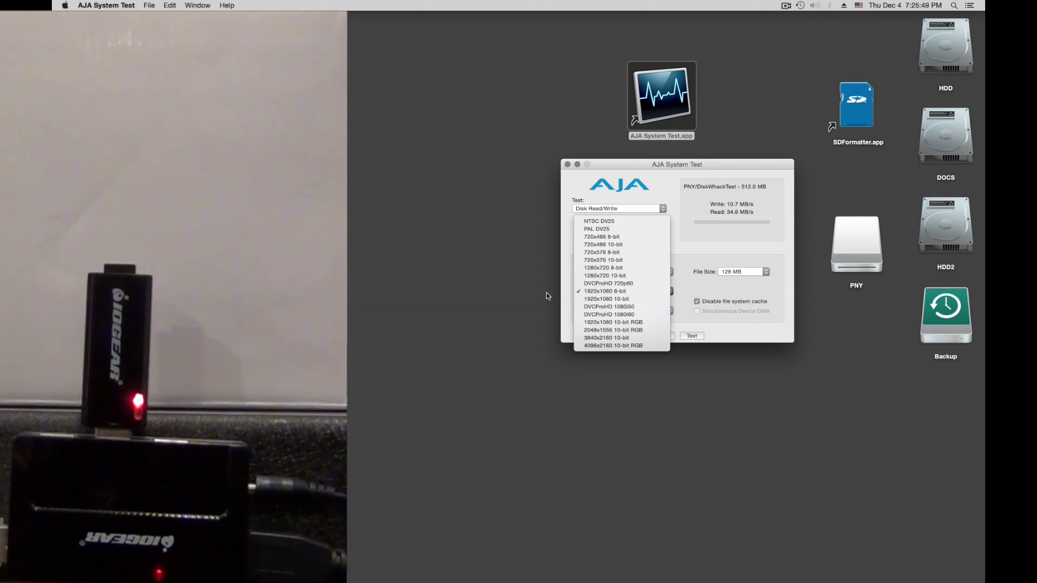
pyautogui.click(743, 335)
# - Run the PNY read/write test, yielding 10.0 MB/s write and 35.8 MB/s read
pyautogui.click(619, 230)
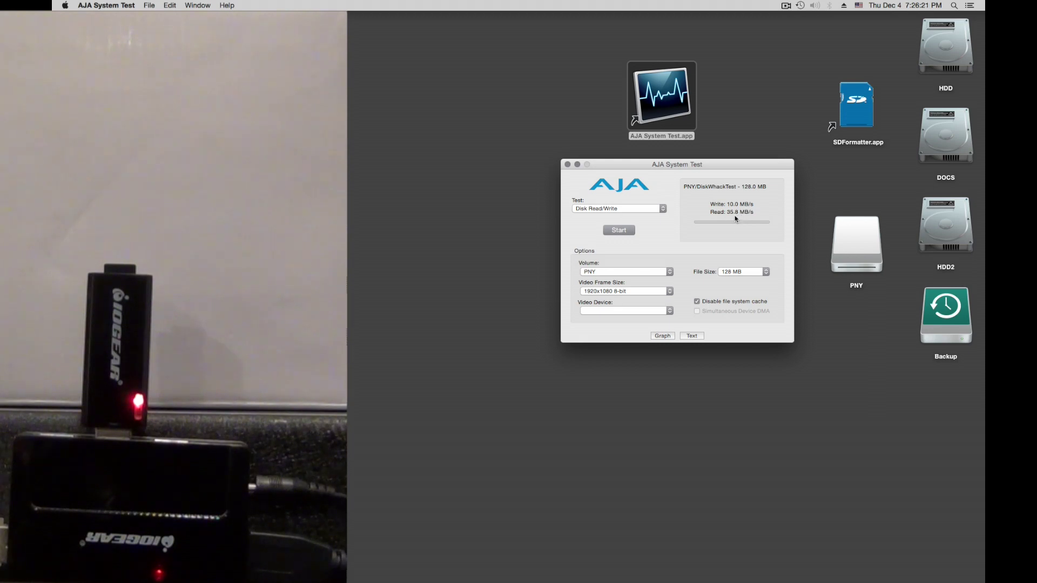
# - Switch the results from graph to text table and select the per-frame read/write rows
pyautogui.click(665, 336)
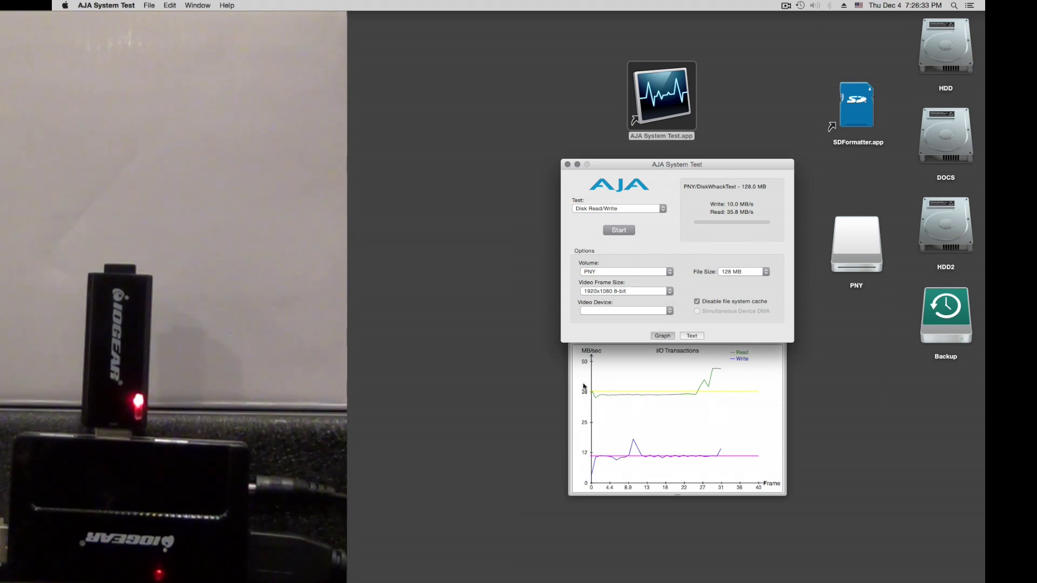
pyautogui.click(696, 335)
pyautogui.moveTo(572, 376); pyautogui.dragTo(615, 553)
pyautogui.press('super+c')
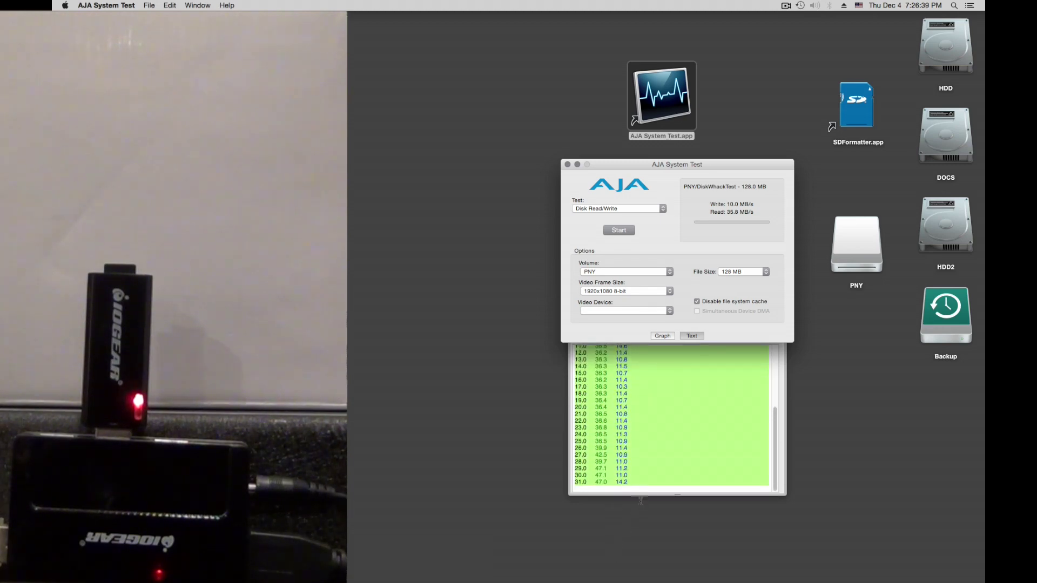
pyautogui.moveTo(641, 501); pyautogui.dragTo(629, 484)
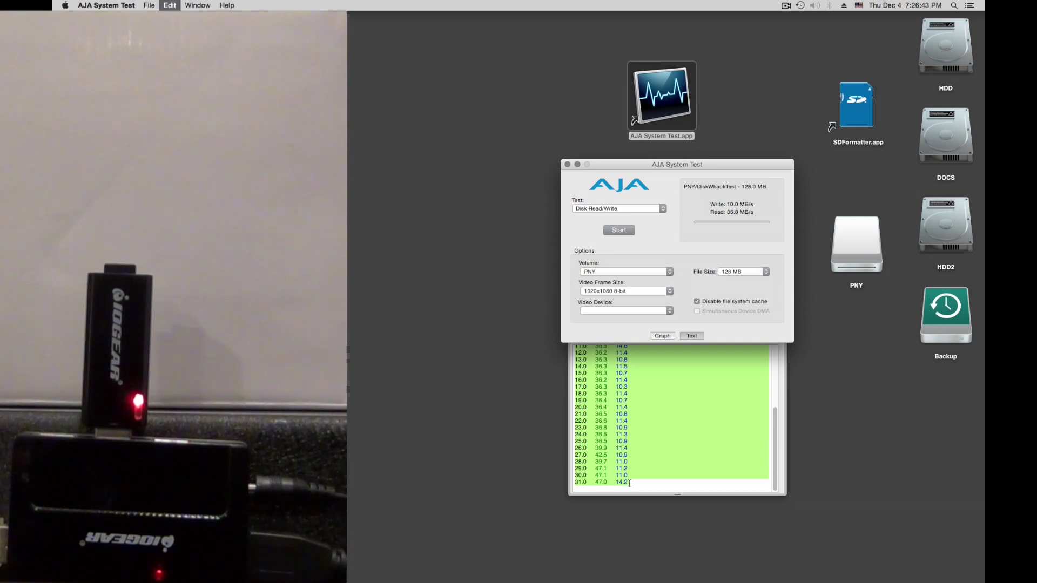
pyautogui.moveTo(957, 567)
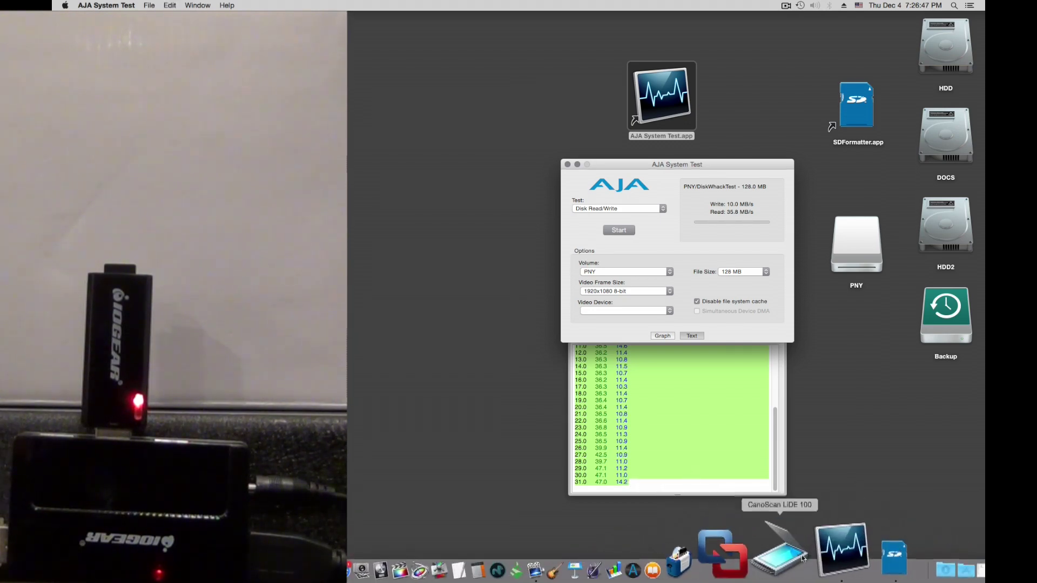
# - Launch Thunderplot from the Applications stack in the Dock
pyautogui.moveTo(864, 573)
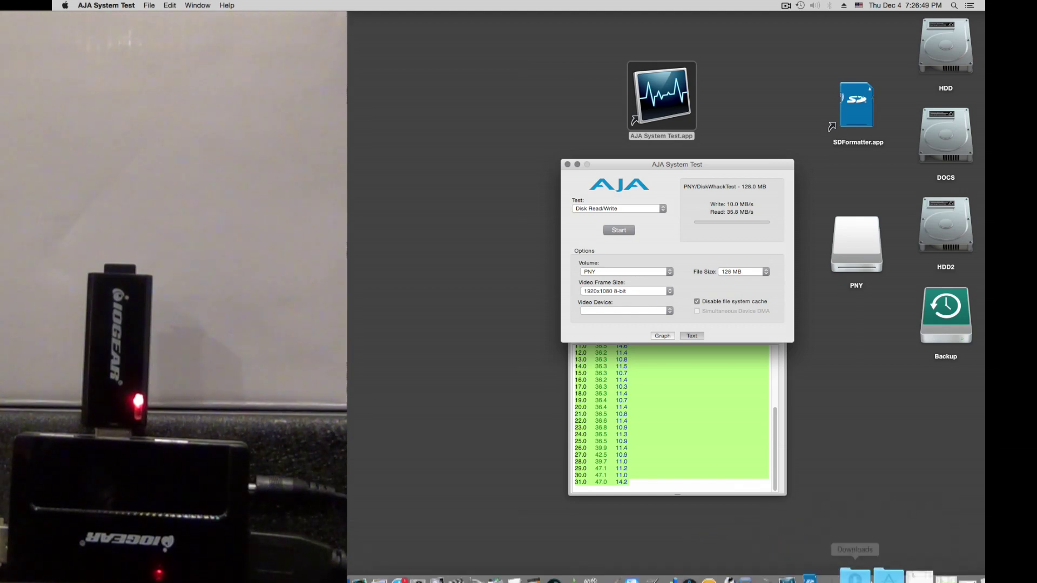
pyautogui.click(873, 570)
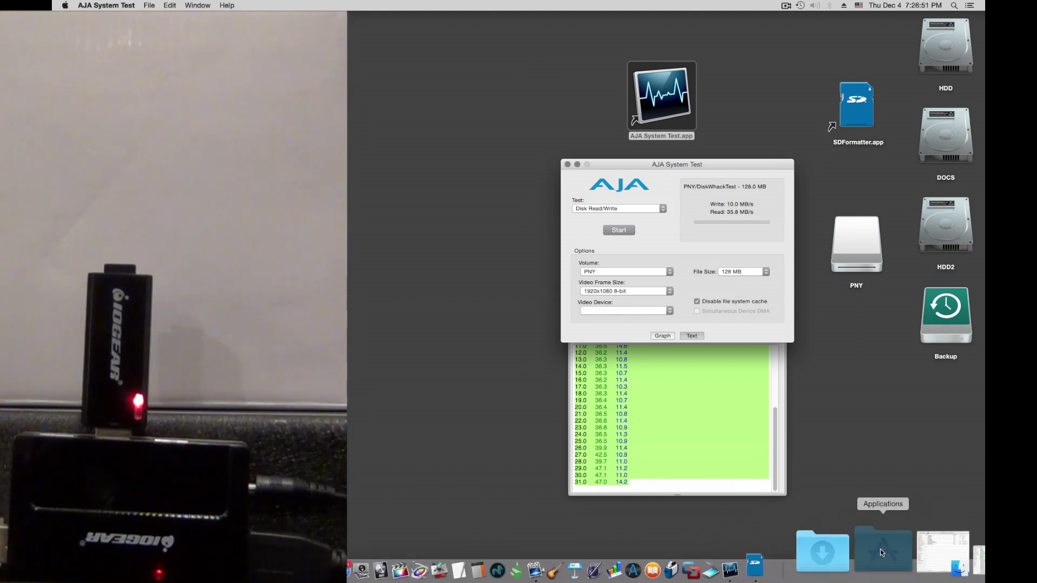
pyautogui.scroll(-5, 696, 368)
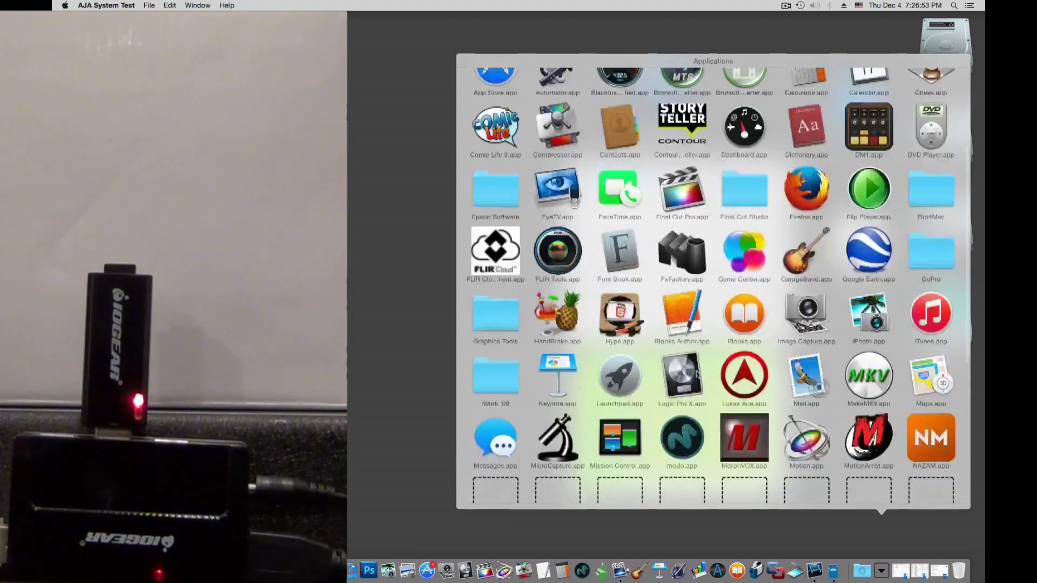
pyautogui.scroll(-5, 697, 373)
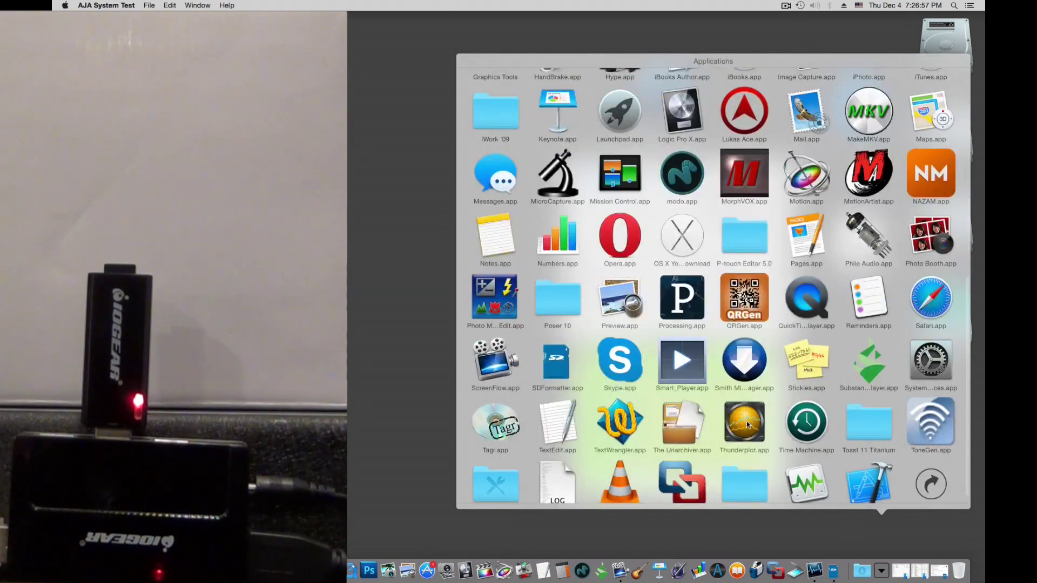
pyautogui.click(747, 421)
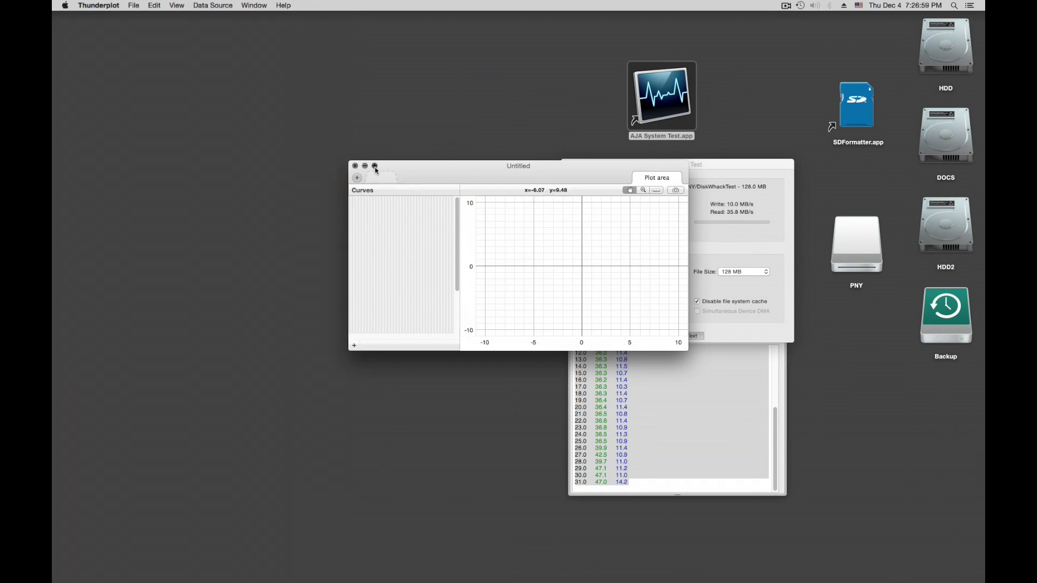
# - Maximize Thunderplot, paste the speed data into a new Text File Editor, and return to the plot area
pyautogui.click(374, 166)
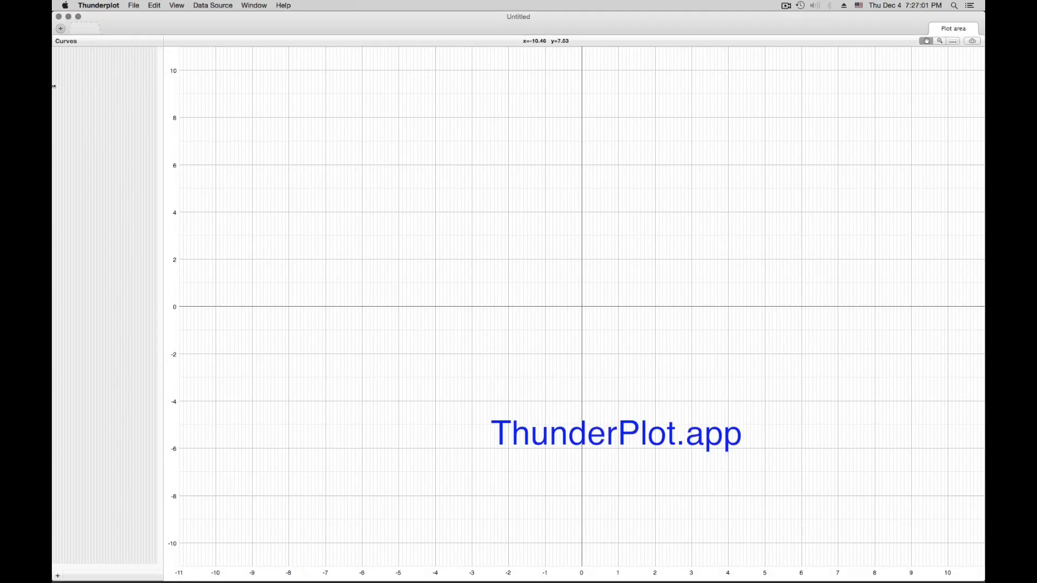
pyautogui.click(60, 29)
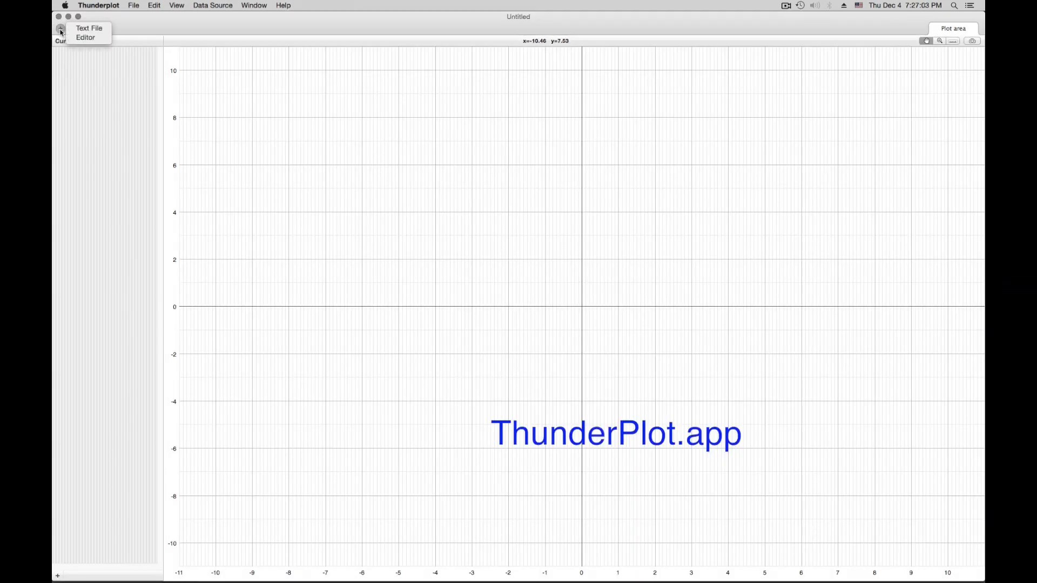
pyautogui.click(81, 25)
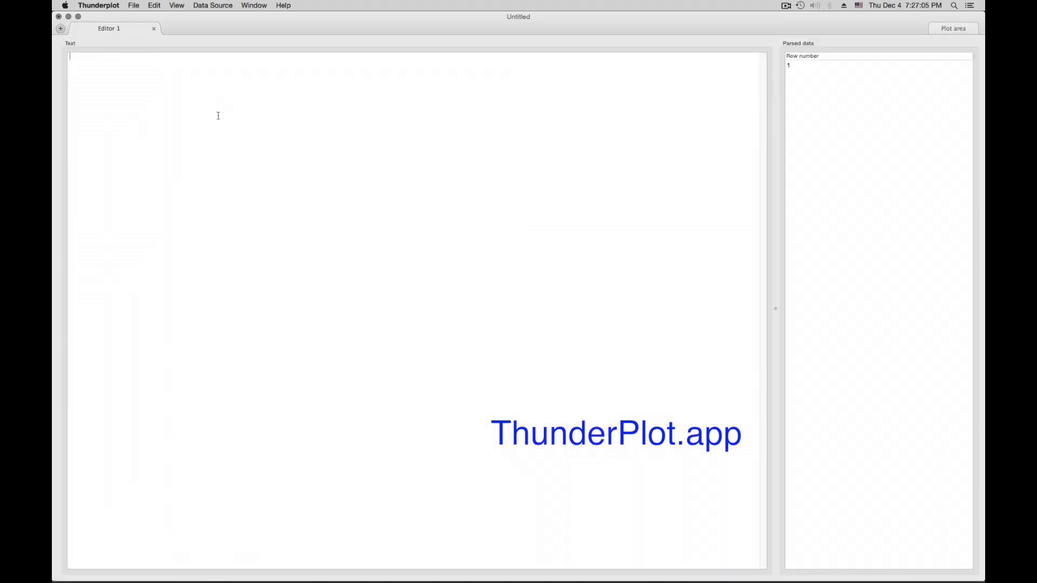
pyautogui.press('super+v')
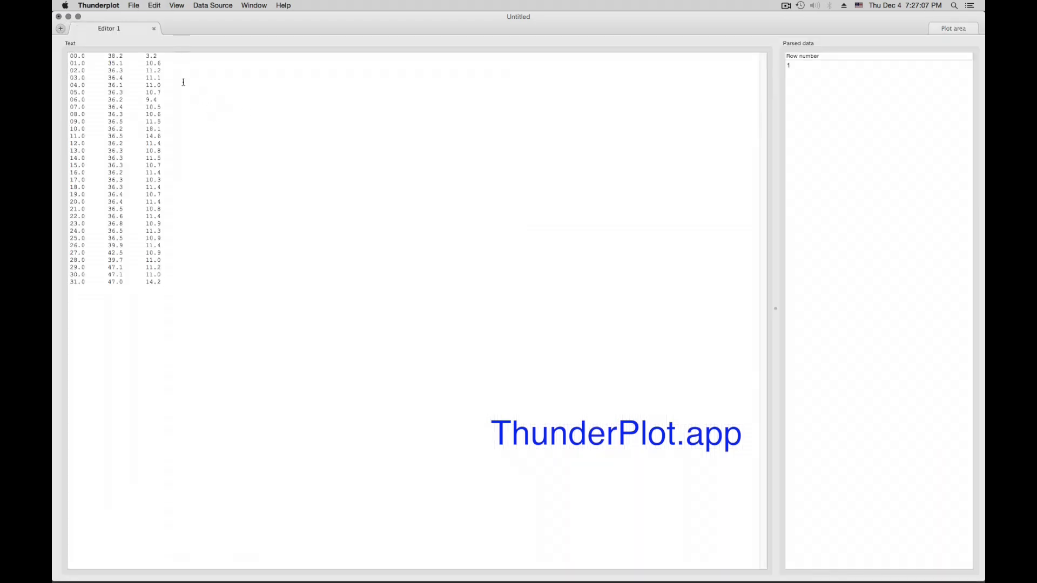
pyautogui.moveTo(775, 310); pyautogui.dragTo(372, 331)
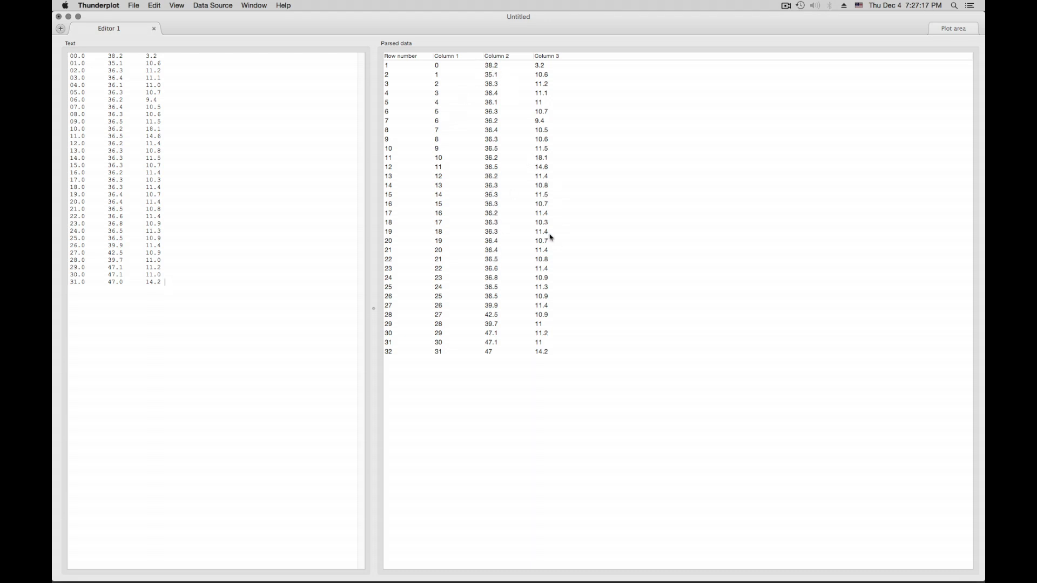
pyautogui.click(953, 28)
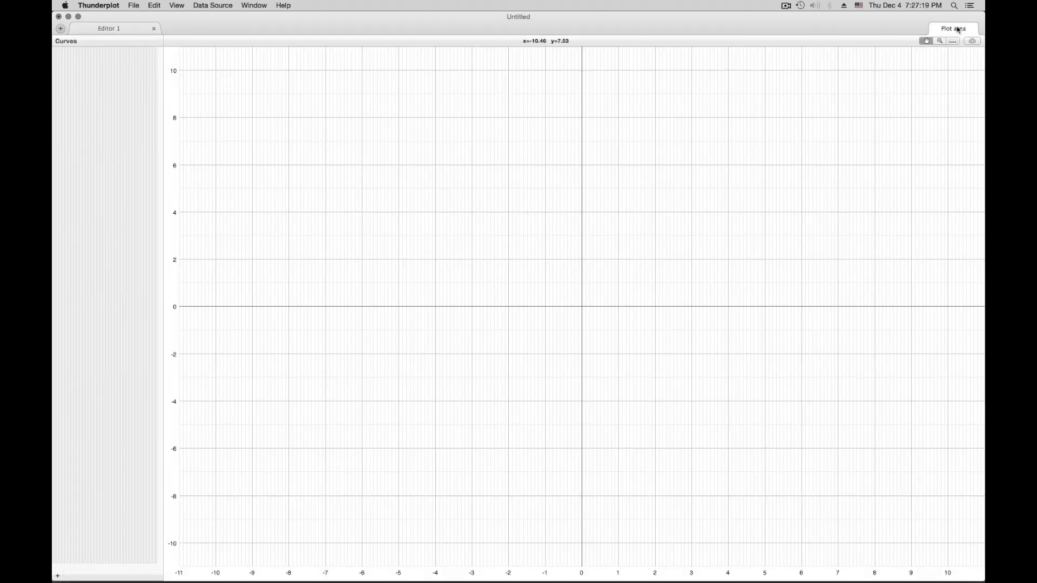
# - Add an orange curve plotting Column 2 against Column 1
pyautogui.click(57, 576)
pyautogui.click(111, 76)
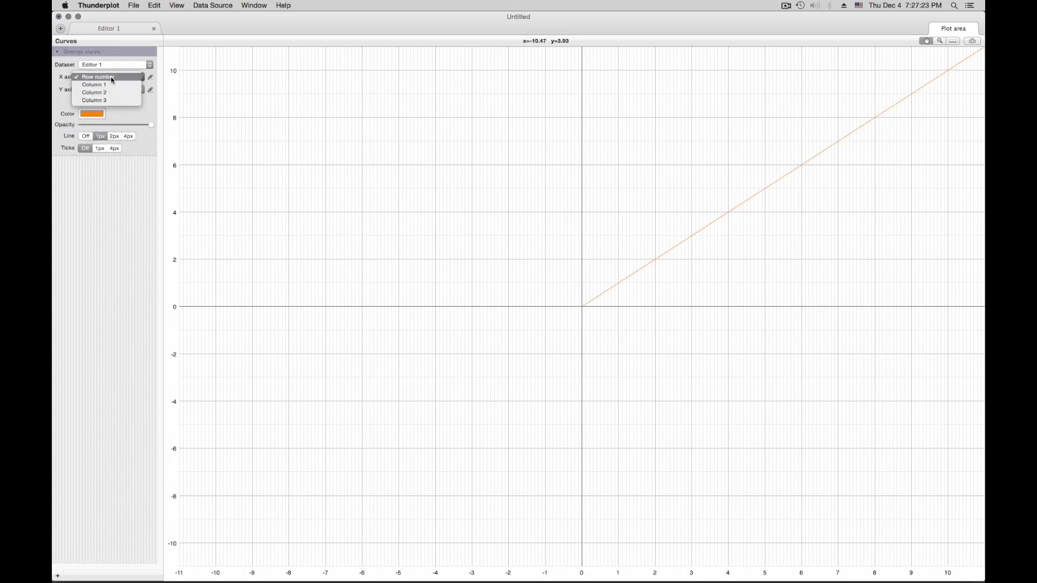
pyautogui.click(111, 91)
pyautogui.click(110, 90)
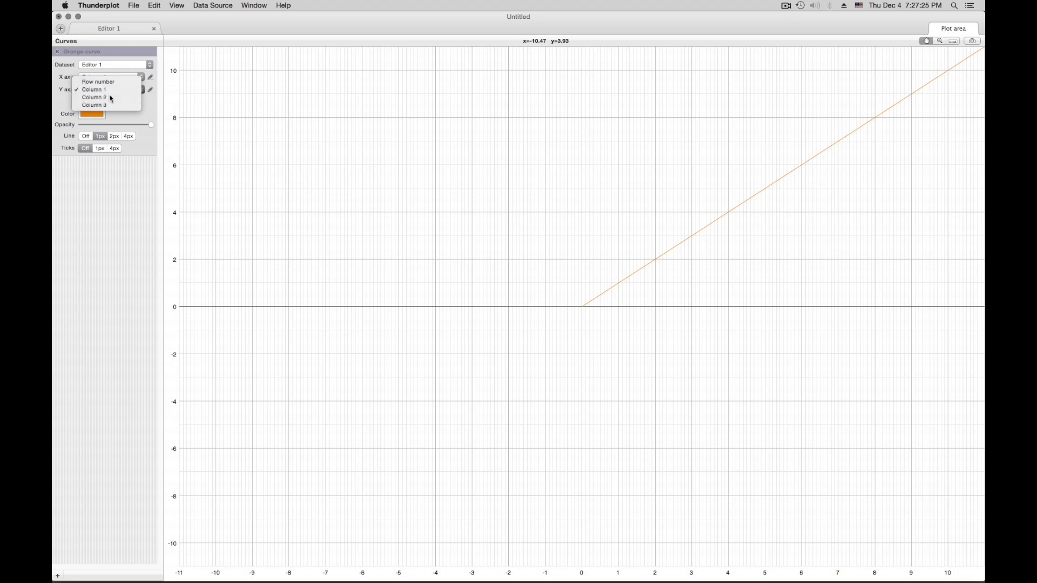
pyautogui.click(110, 98)
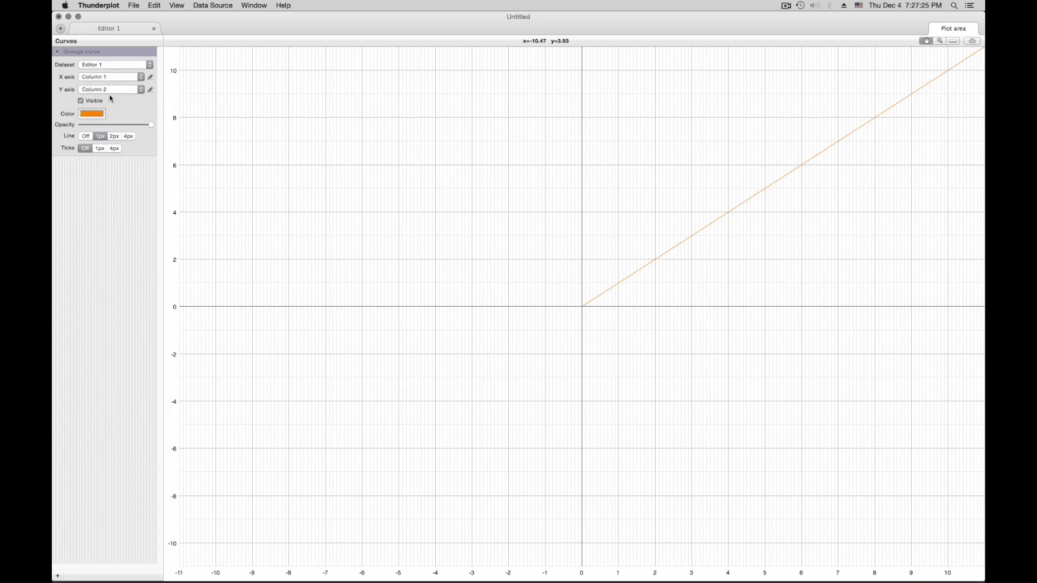
# - Add a blue curve plotting Column 3 against Column 1
pyautogui.click(58, 576)
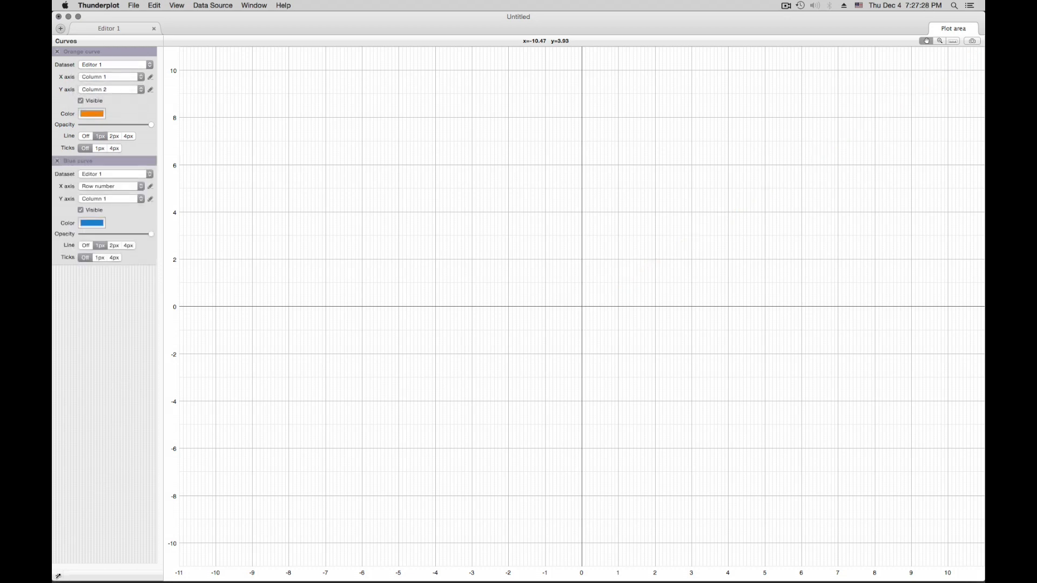
pyautogui.click(111, 187)
pyautogui.click(109, 194)
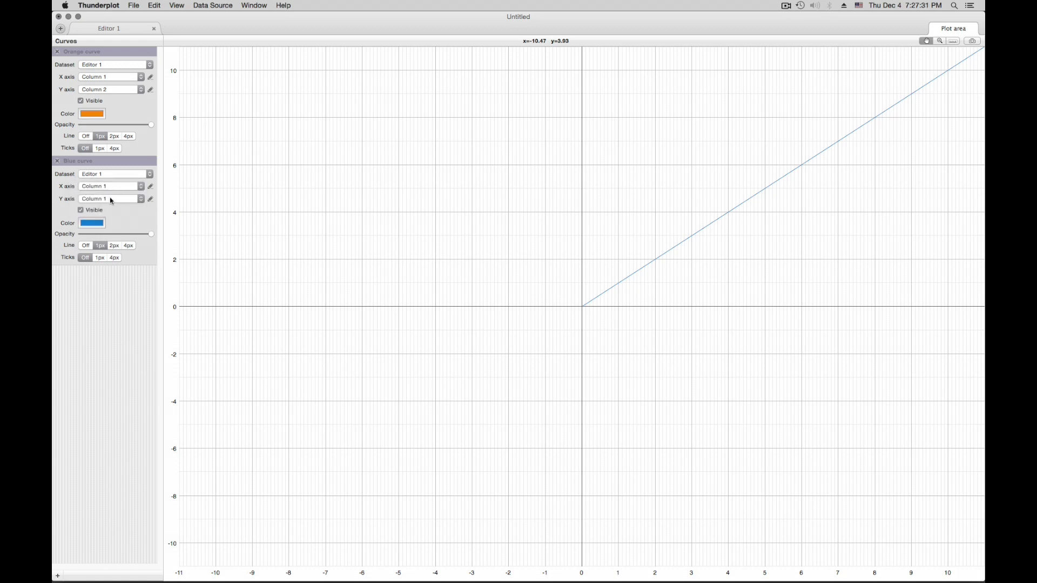
pyautogui.click(110, 199)
pyautogui.click(111, 215)
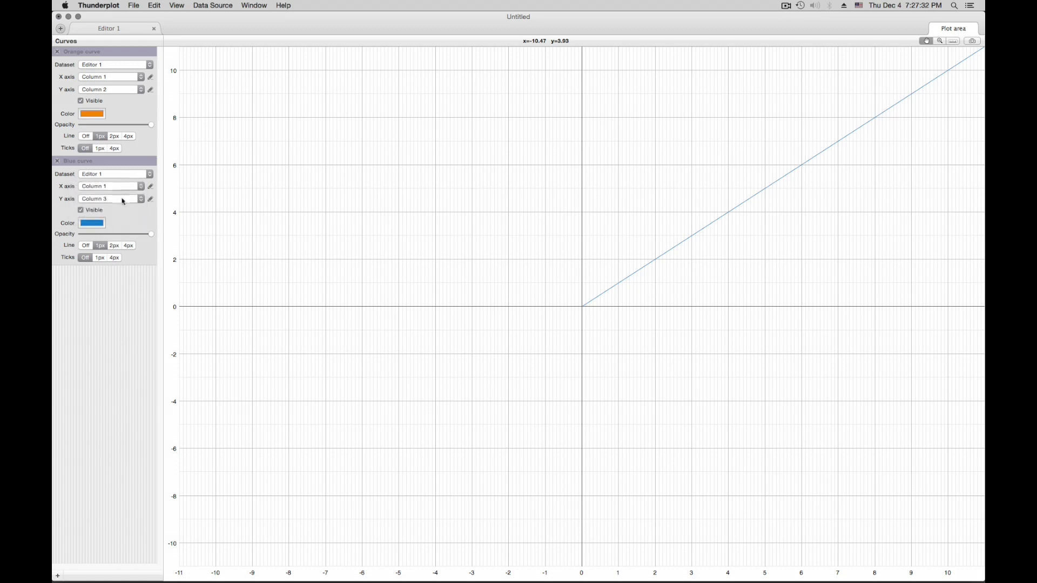
# - Fit the plot to the data with View > Fit To Data, then close Thunderplot
pyautogui.click(178, 6)
pyautogui.click(192, 16)
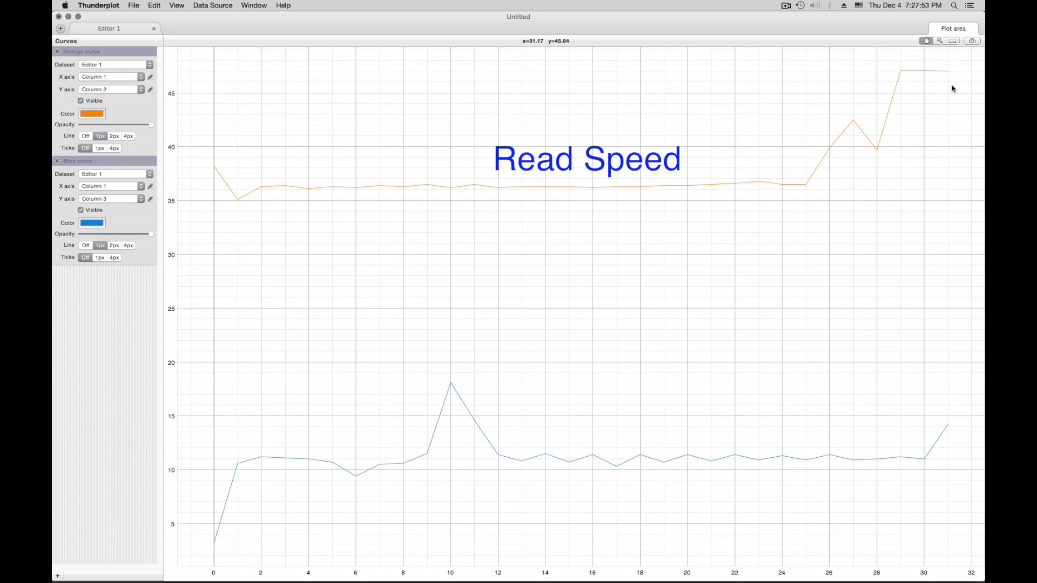
pyautogui.click(59, 17)
# - Discard the plot unsaved, set the AJA test file size to 2.0 GB, and show the graph
pyautogui.click(492, 85)
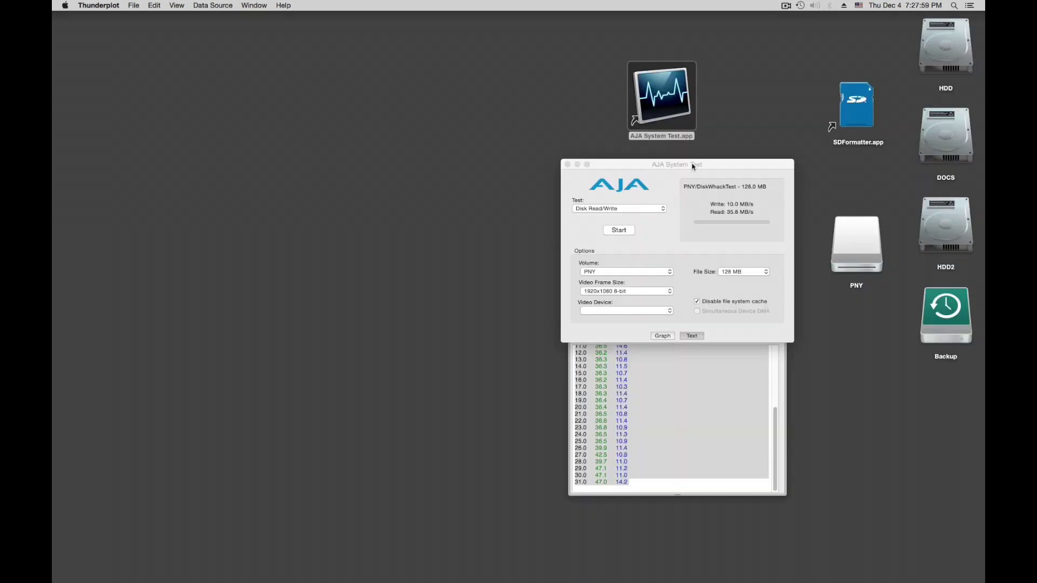
pyautogui.click(740, 271)
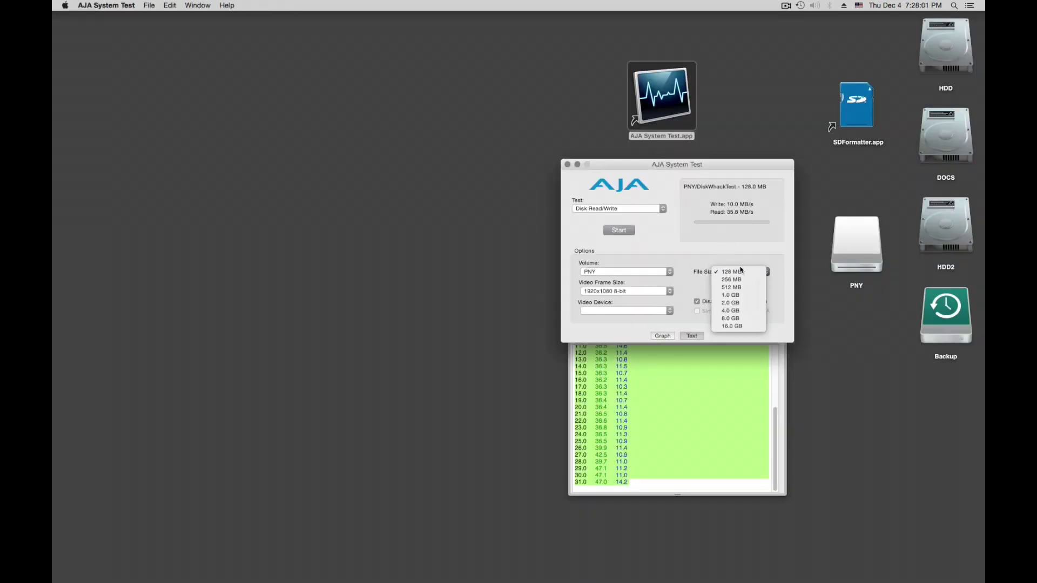
pyautogui.click(738, 302)
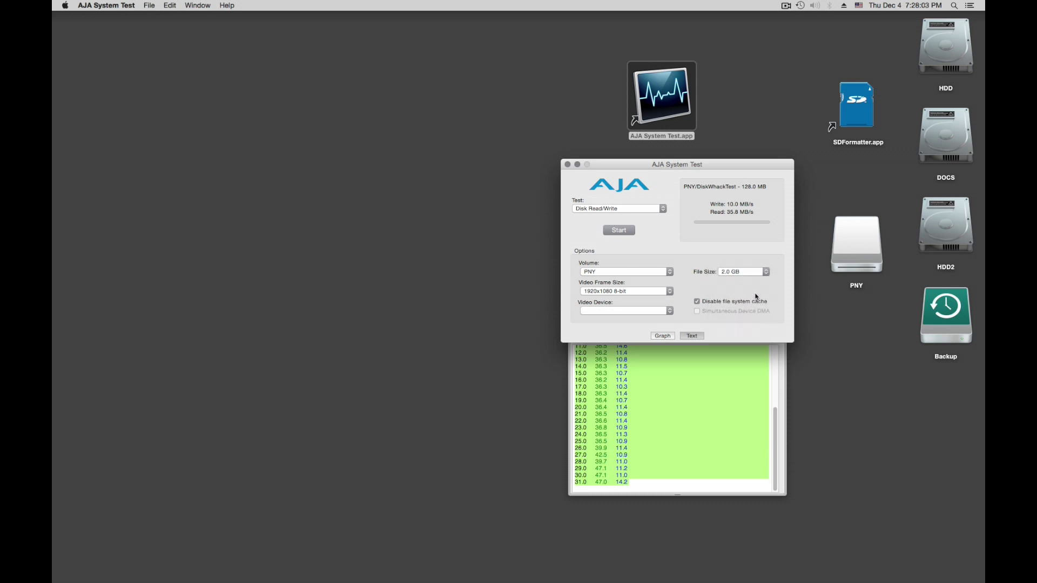
pyautogui.click(664, 336)
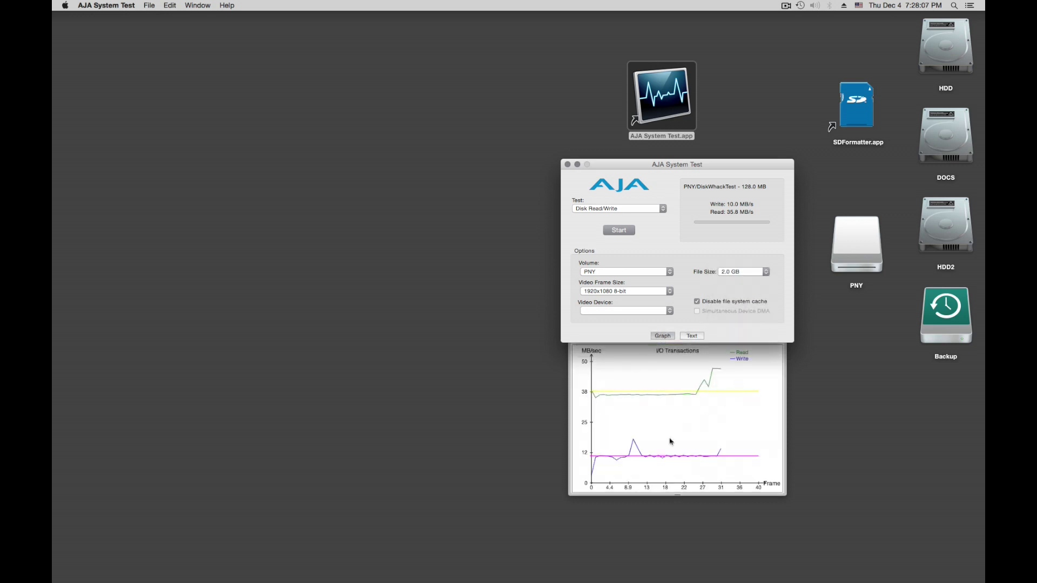